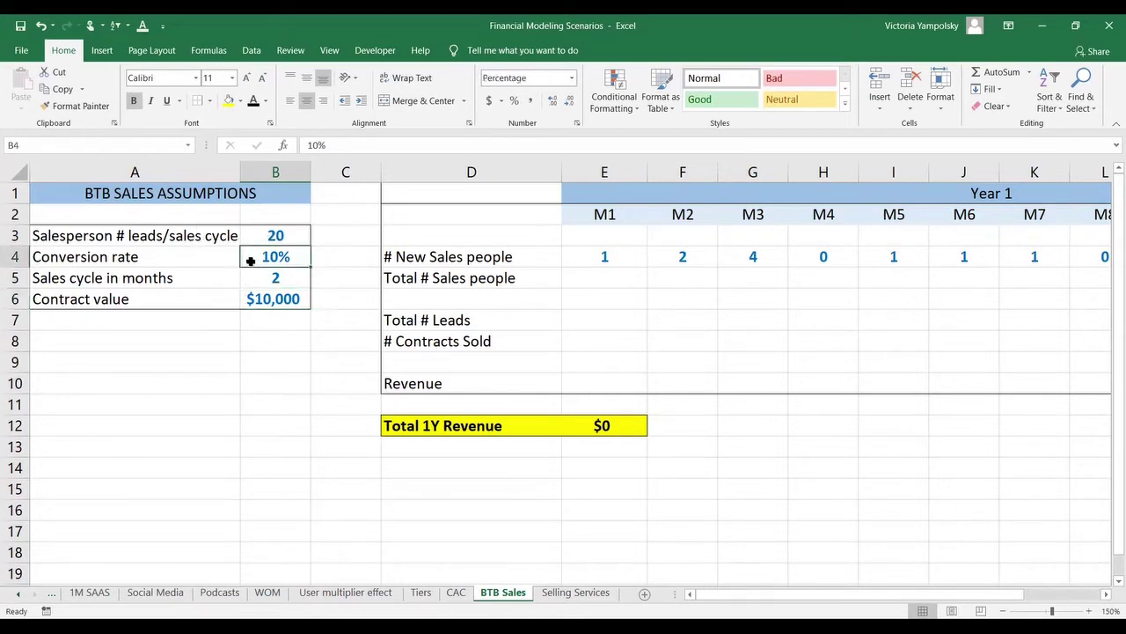
Step: Check the conversion rate, leads per sales cycle, sales cycle length and contract value assumptions
{"action": "left_click", "coordinate": [250, 257]}
{"action": "left_click", "coordinate": [261, 235]}
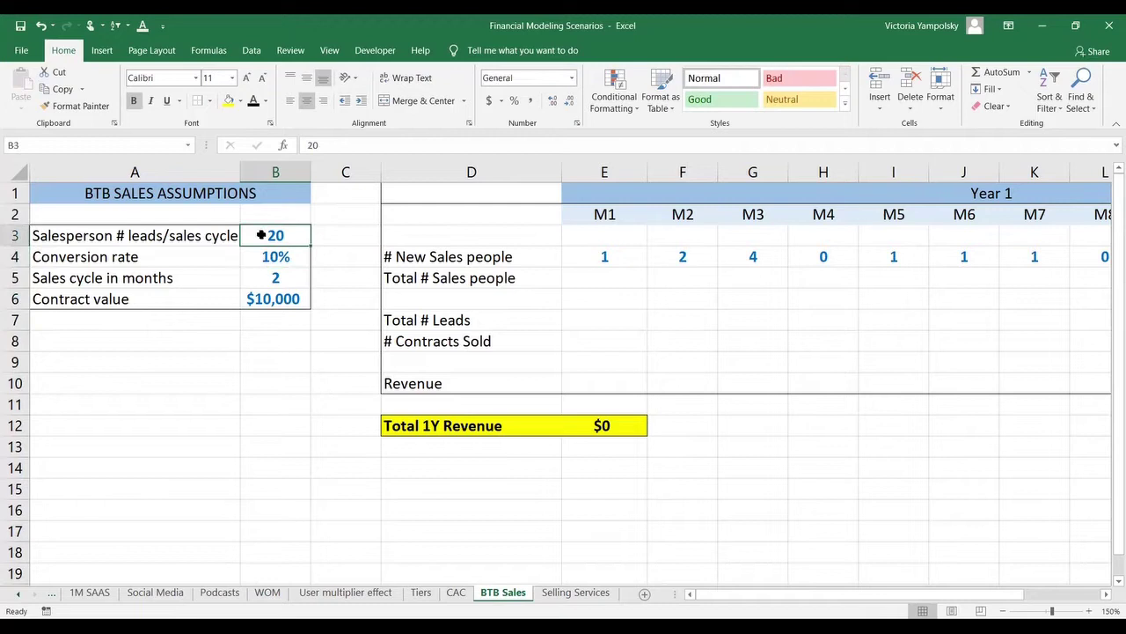
{"action": "left_click", "coordinate": [261, 276]}
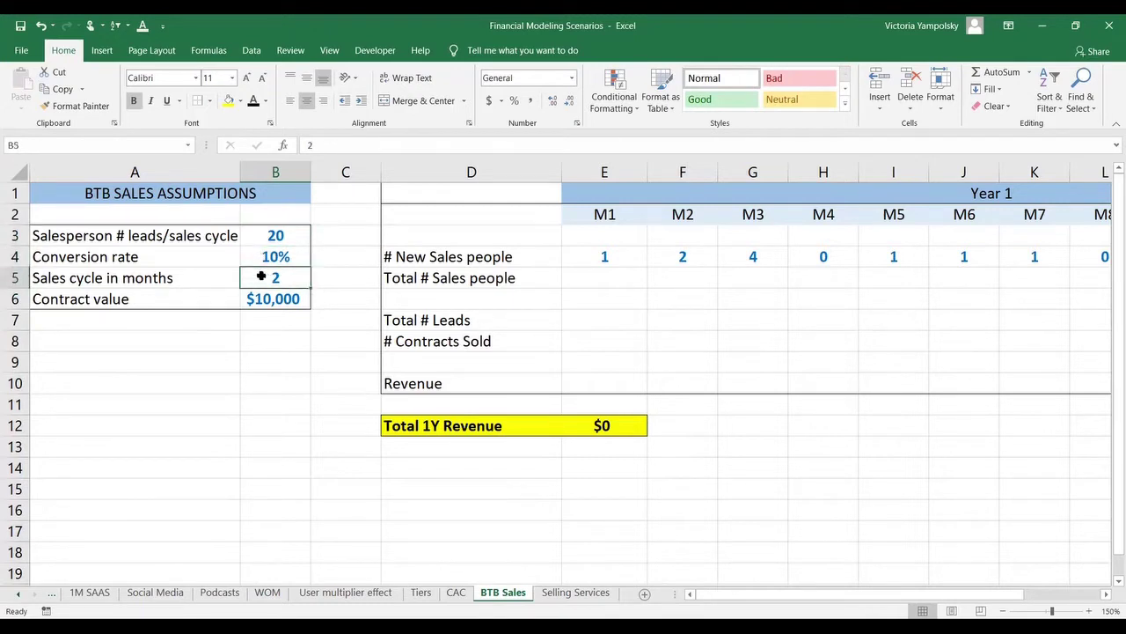
{"action": "left_click", "coordinate": [269, 296]}
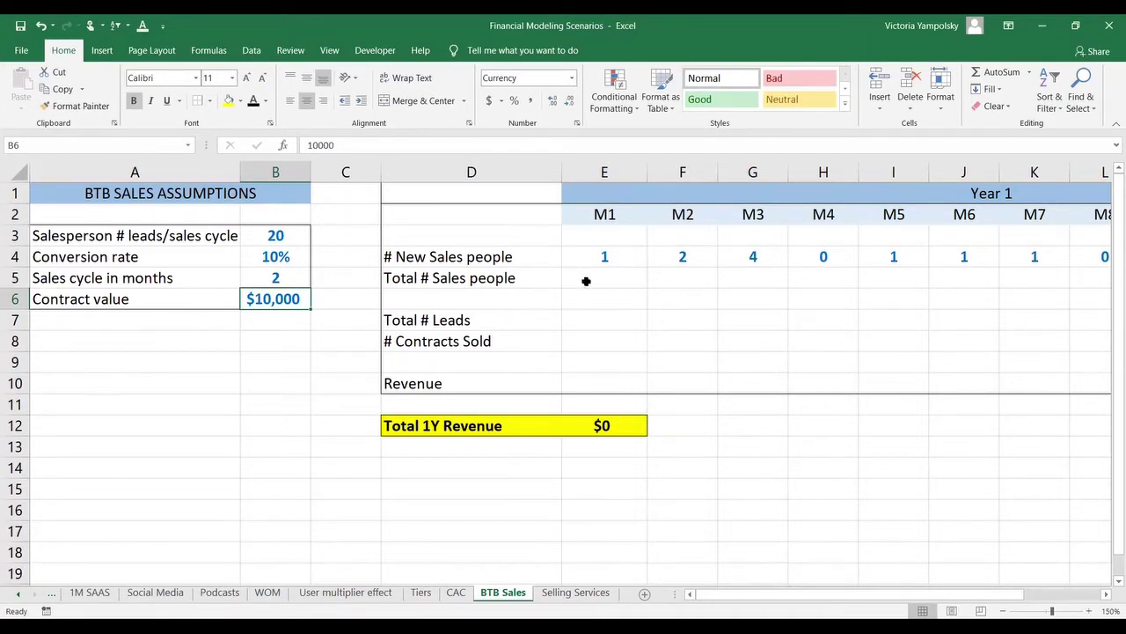
Step: Review the monthly new salespeople counts and go to the M1 Total # Sales people cell
{"action": "scroll", "coordinate": [577, 280], "scroll_direction": "right", "scroll_amount": 2}
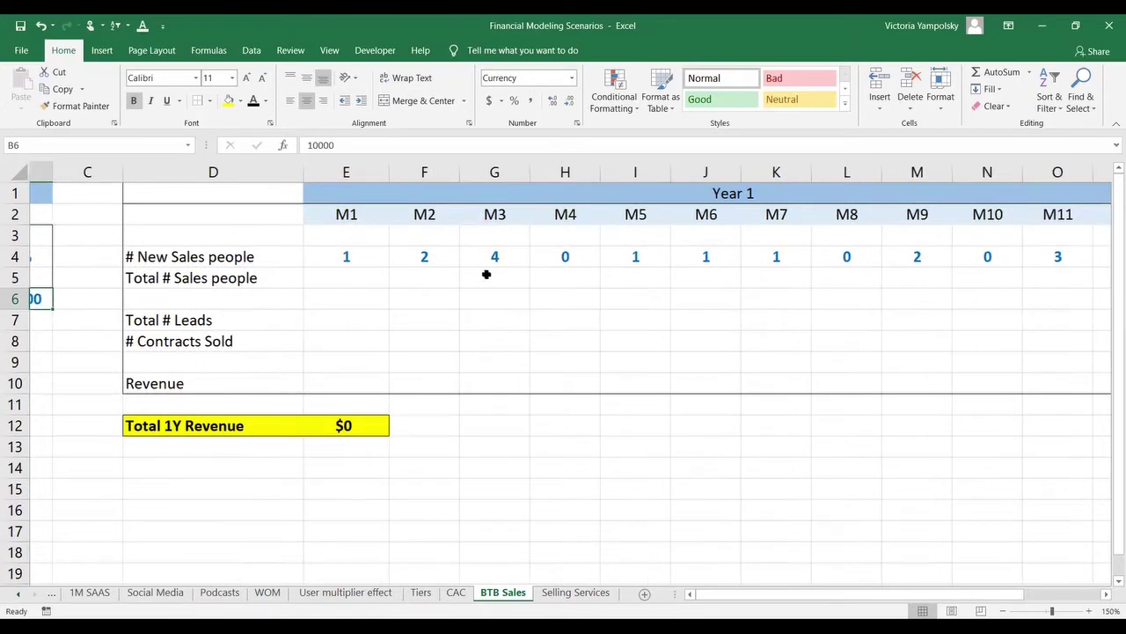
{"action": "left_click", "coordinate": [335, 259]}
{"action": "key", "text": "Left"}
{"action": "key", "text": "Left"}
{"action": "key", "text": "Left"}
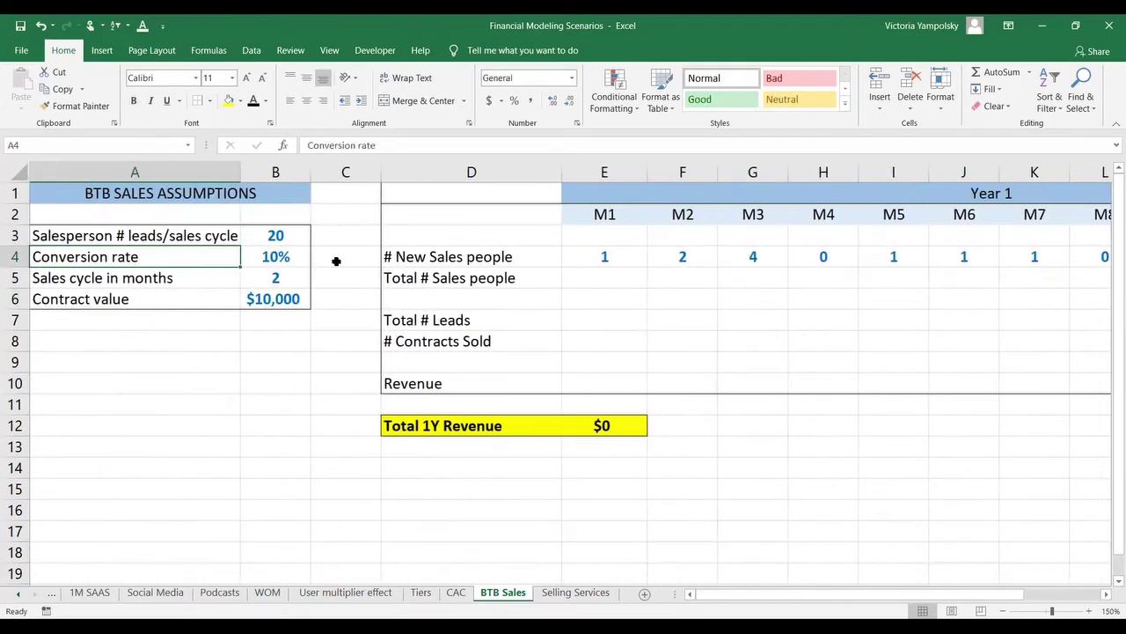
{"action": "key", "text": "Right"}
{"action": "key", "text": "Right"}
{"action": "key", "text": "Right"}
{"action": "key", "text": "Right"}
{"action": "key", "text": "Right"}
{"action": "key", "text": "Left"}
{"action": "key", "text": "Left"}
{"action": "key", "text": "Left"}
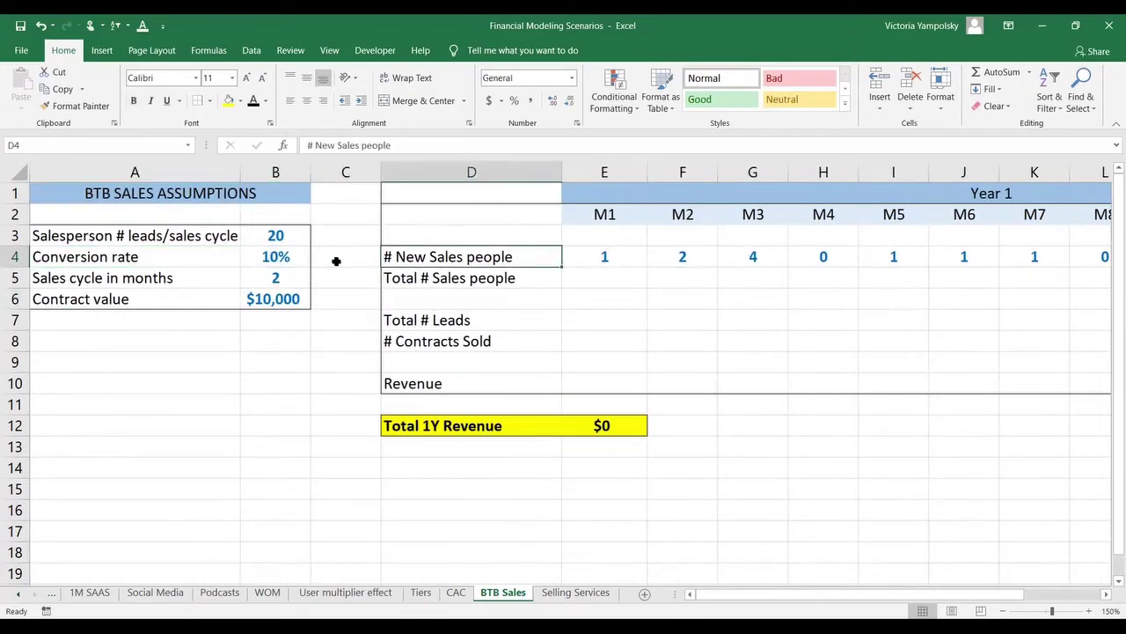
{"action": "key", "text": "Right"}
{"action": "key", "text": "Right"}
{"action": "key", "text": "Right"}
{"action": "key", "text": "Right"}
{"action": "key", "text": "Right"}
{"action": "key", "text": "Right"}
{"action": "key", "text": "Right"}
{"action": "key", "text": "Right"}
{"action": "key", "text": "Right"}
{"action": "key", "text": "Right"}
{"action": "key", "text": "Right"}
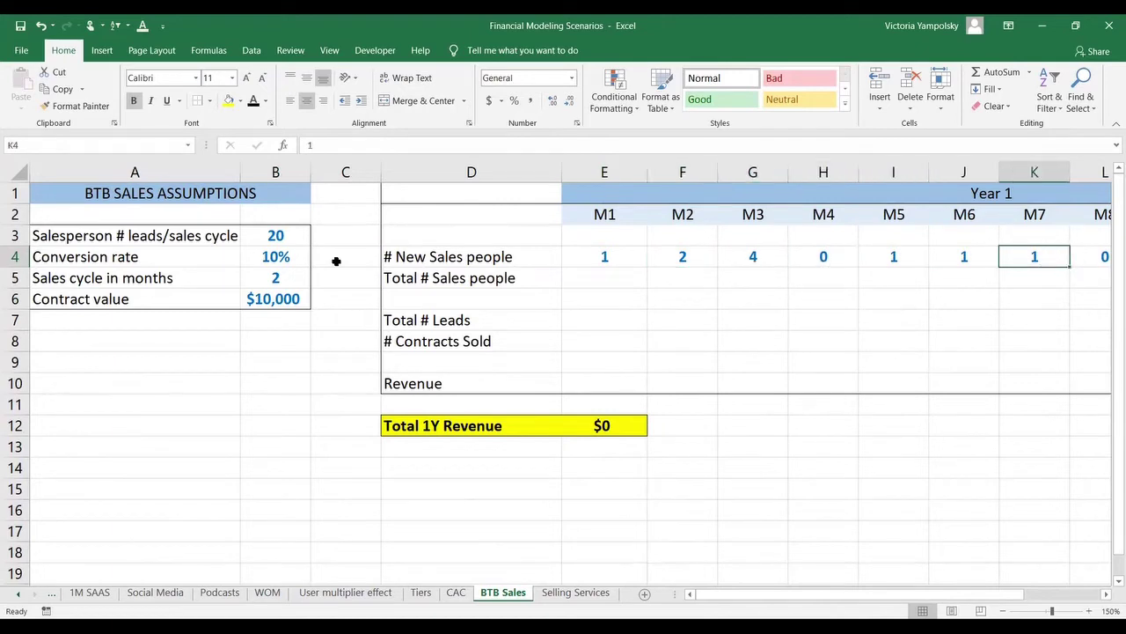
{"action": "key", "text": "Left"}
{"action": "key", "text": "Left"}
{"action": "key", "text": "Left"}
{"action": "key", "text": "Left"}
{"action": "key", "text": "Left"}
{"action": "key", "text": "Left"}
{"action": "key", "text": "Left"}
{"action": "key", "text": "Left"}
{"action": "key", "text": "Left"}
{"action": "key", "text": "Left"}
{"action": "key", "text": "Left"}
{"action": "key", "text": "Left"}
{"action": "key", "text": "Left"}
{"action": "key", "text": "Left"}
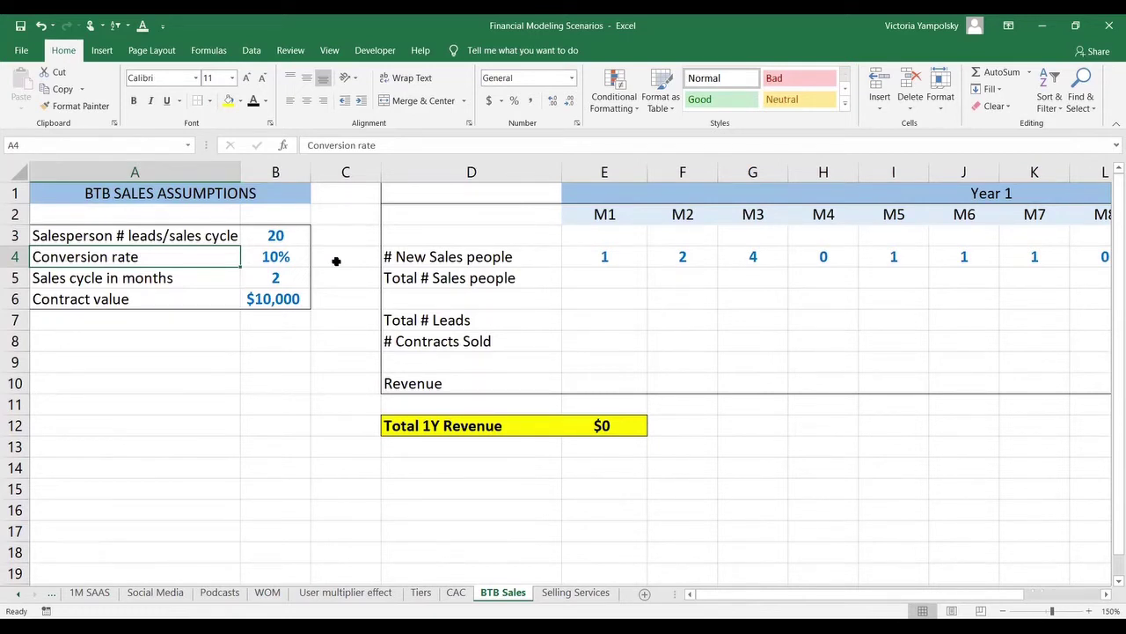
{"action": "key", "text": "Down"}
{"action": "key", "text": "Down"}
{"action": "key", "text": "Right"}
{"action": "key", "text": "Right"}
{"action": "key", "text": "Right"}
{"action": "key", "text": "Right"}
{"action": "key", "text": "Right"}
{"action": "key", "text": "Up"}
{"action": "key", "text": "Left"}
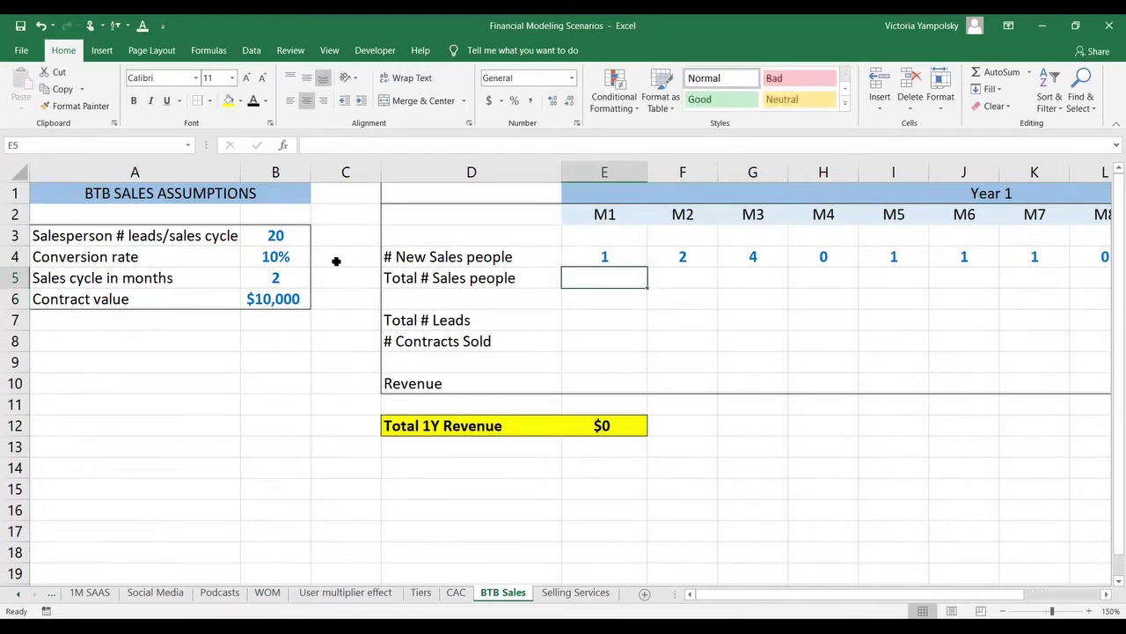
Step: Enter =E4 in E5 as the M1 total salespeople
{"action": "type", "text": "="}
{"action": "key", "text": "Up"}
{"action": "key", "text": "Return"}
{"action": "key", "text": "Up"}
{"action": "key", "text": "Right"}
Step: Enter the running total =E5+F4 in F5 and fill it through M12
{"action": "type", "text": "="}
{"action": "key", "text": "Left"}
{"action": "type", "text": "+"}
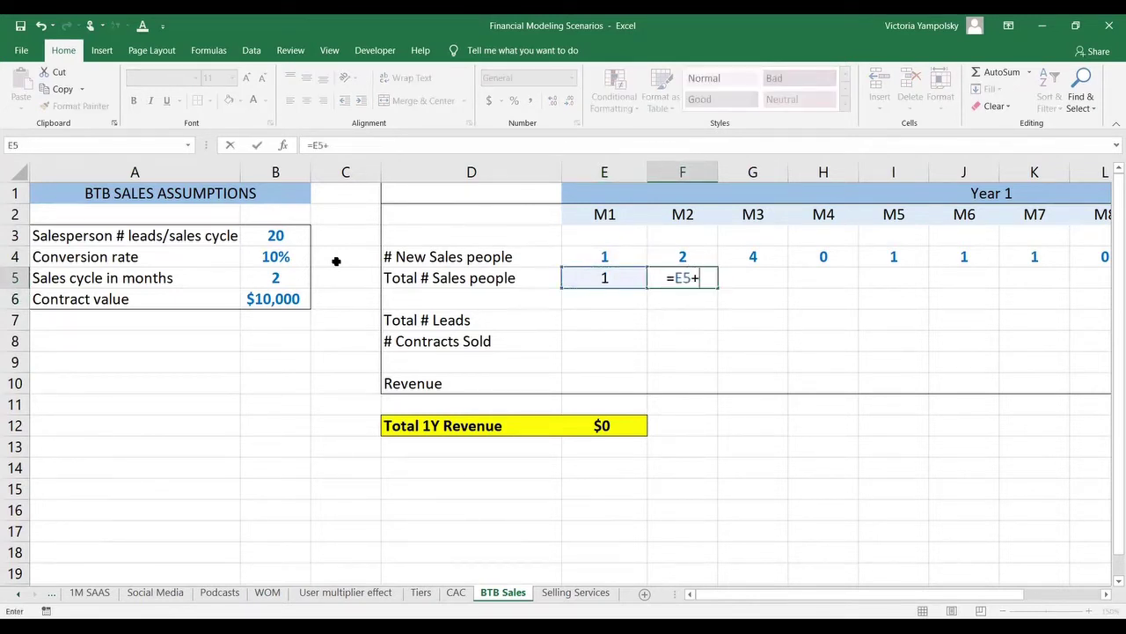
{"action": "key", "text": "Up"}
{"action": "key", "text": "Return"}
{"action": "key", "text": "Up"}
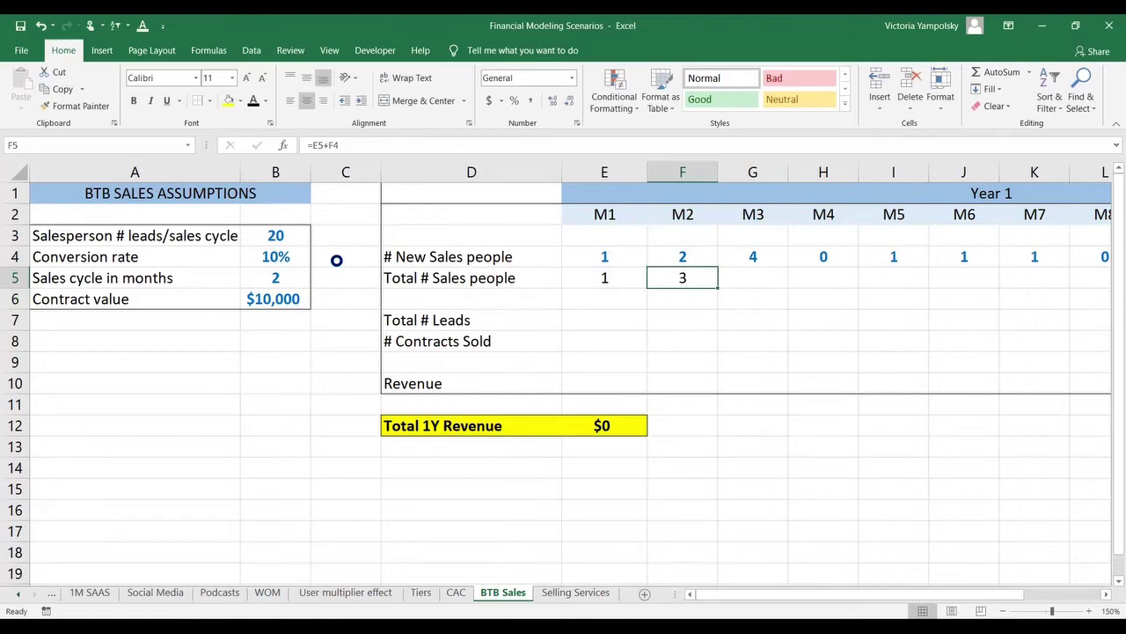
{"action": "key", "text": "ctrl+c"}
{"action": "key", "text": "shift+Right"}
{"action": "key", "text": "shift+Right"}
{"action": "key", "text": "shift+Right"}
{"action": "key", "text": "shift+Right"}
{"action": "key", "text": "shift+Right"}
{"action": "key", "text": "shift+Right"}
{"action": "key", "text": "shift+Right"}
{"action": "key", "text": "shift+Right"}
{"action": "key", "text": "shift+Right"}
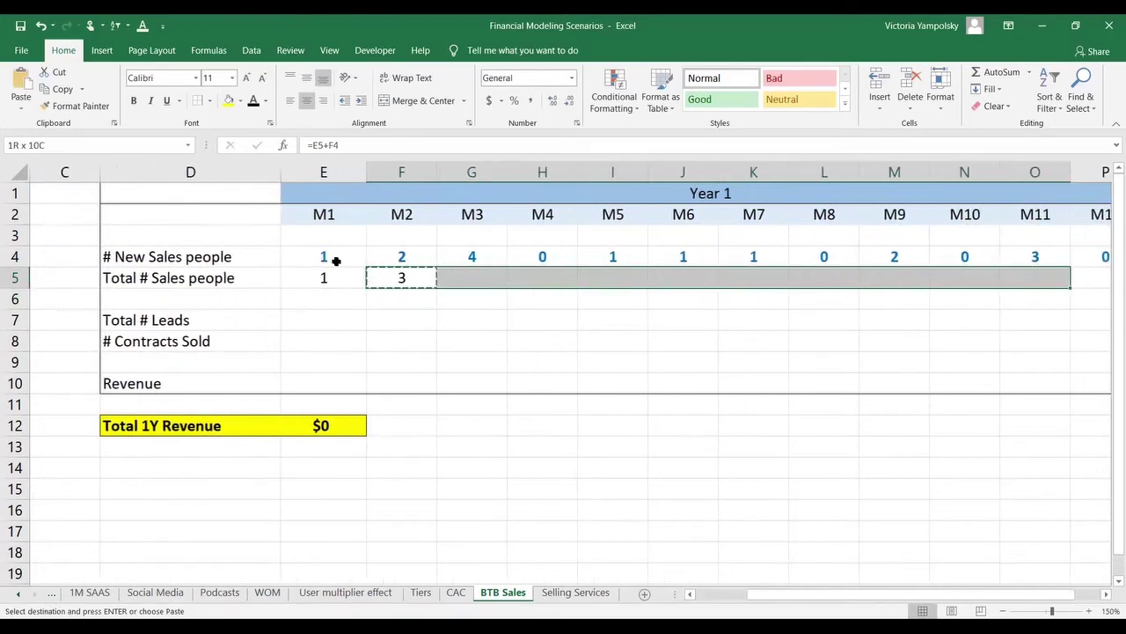
{"action": "key", "text": "shift+Right"}
{"action": "key", "text": "ctrl+v"}
Step: Move to the M1 Total # Leads cell
{"action": "key", "text": "ctrl+Left"}
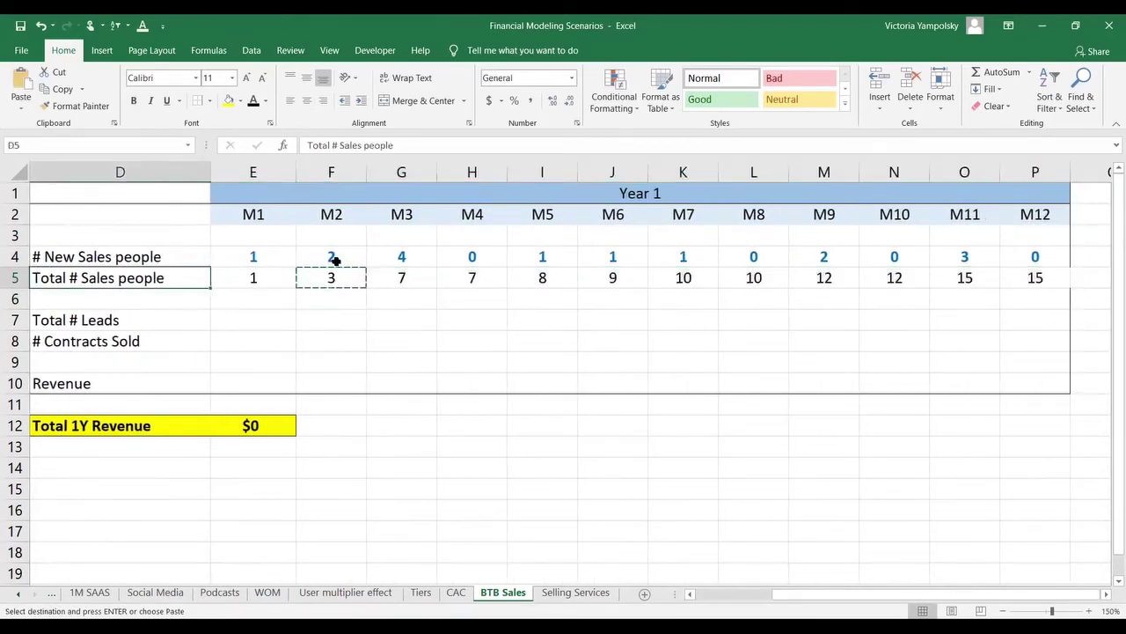
{"action": "key", "text": "Left"}
{"action": "key", "text": "Left"}
{"action": "key", "text": "Right"}
{"action": "key", "text": "Right"}
{"action": "key", "text": "Right"}
{"action": "key", "text": "Down"}
{"action": "key", "text": "Down"}
{"action": "key", "text": "Left"}
{"action": "key", "text": "Left"}
{"action": "key", "text": "Left"}
{"action": "key", "text": "Left"}
{"action": "key", "text": "Right"}
{"action": "key", "text": "Right"}
{"action": "key", "text": "Right"}
{"action": "key", "text": "Right"}
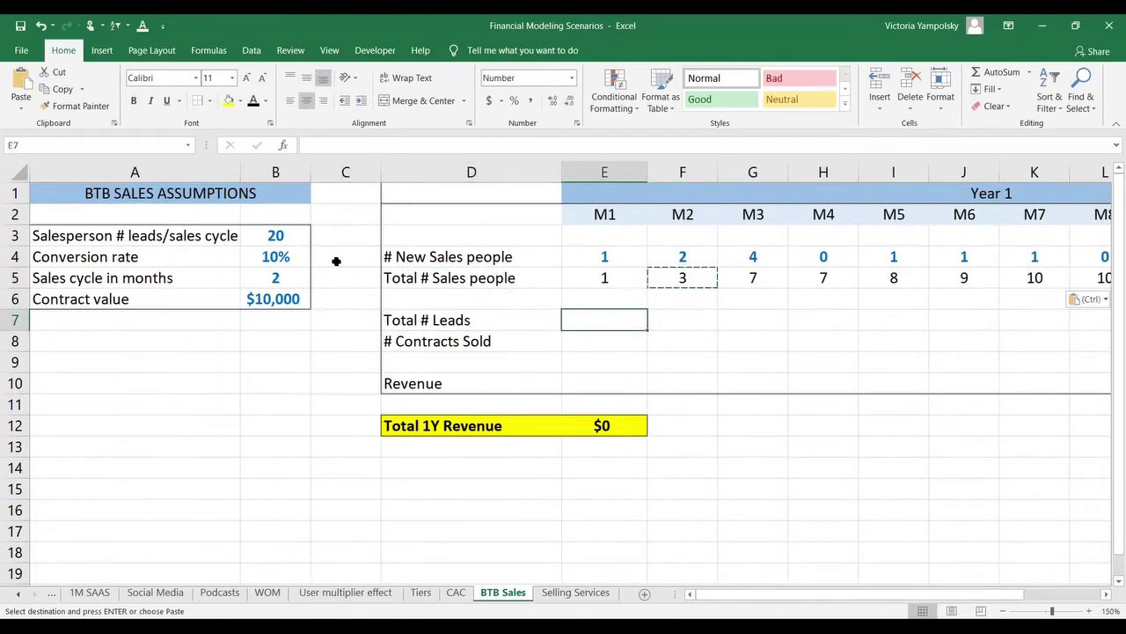
Step: In E7, multiply M1 total salespeople by the absolute leads-per-salesperson assumption
{"action": "type", "text": "="}
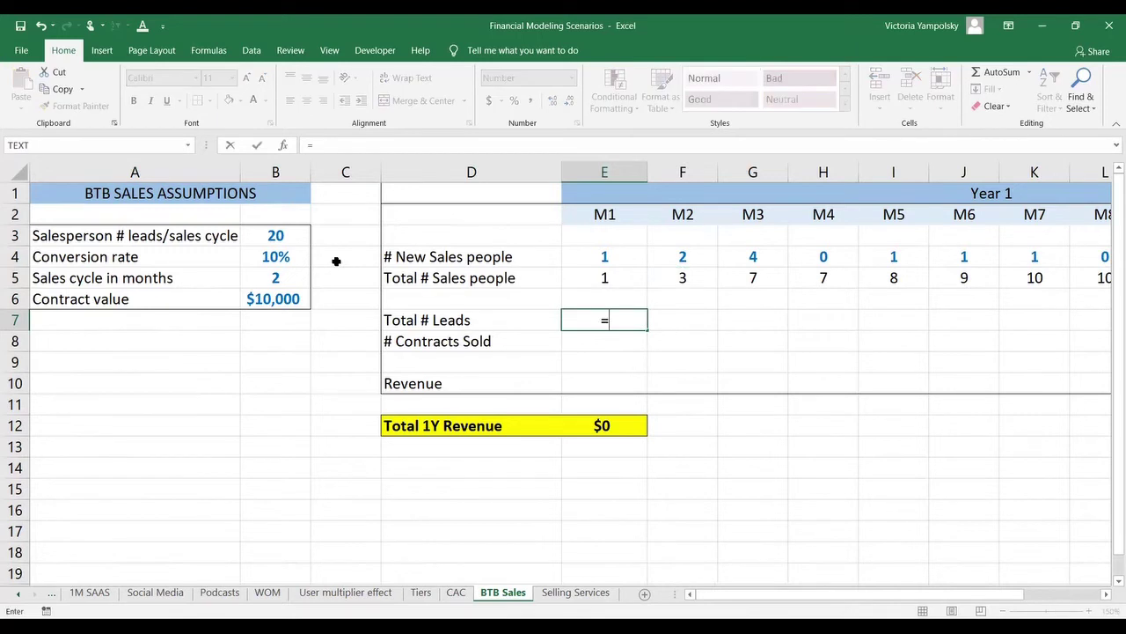
{"action": "left_click", "coordinate": [613, 277]}
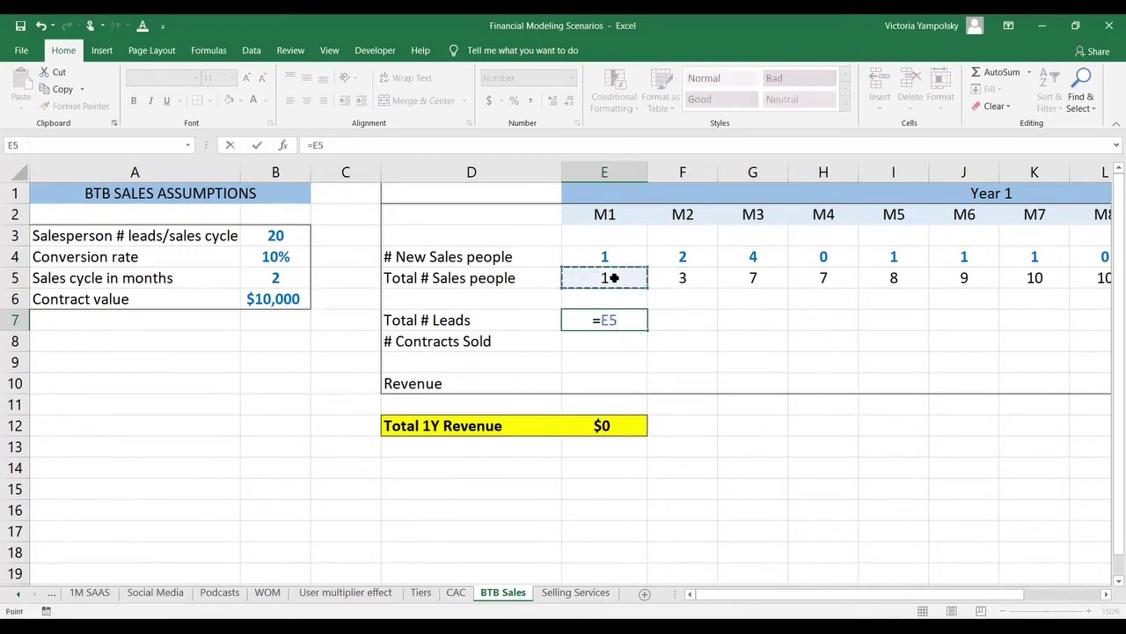
{"action": "left_click", "coordinate": [353, 146]}
{"action": "type", "text": "*"}
{"action": "left_click", "coordinate": [290, 234]}
{"action": "key", "text": "F4"}
{"action": "key", "text": "Return"}
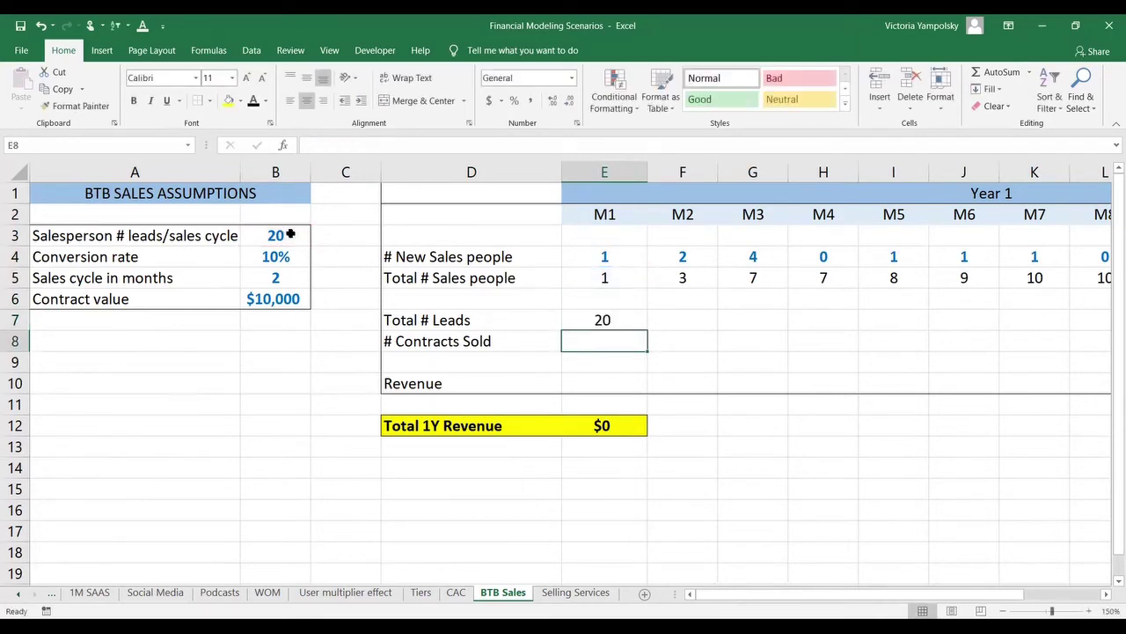
Step: Copy the M1 leads formula across F7:P7 for the remaining months
{"action": "key", "text": "Up"}
{"action": "key", "text": "ctrl+c"}
{"action": "key", "text": "shift+Right"}
{"action": "key", "text": "shift+Right"}
{"action": "key", "text": "shift+Right"}
{"action": "key", "text": "shift+Right"}
{"action": "key", "text": "shift+Right"}
{"action": "key", "text": "shift+Right"}
{"action": "key", "text": "shift+Right"}
{"action": "key", "text": "shift+Right"}
{"action": "key", "text": "shift+Right"}
{"action": "key", "text": "shift+Right"}
{"action": "key", "text": "shift+Right"}
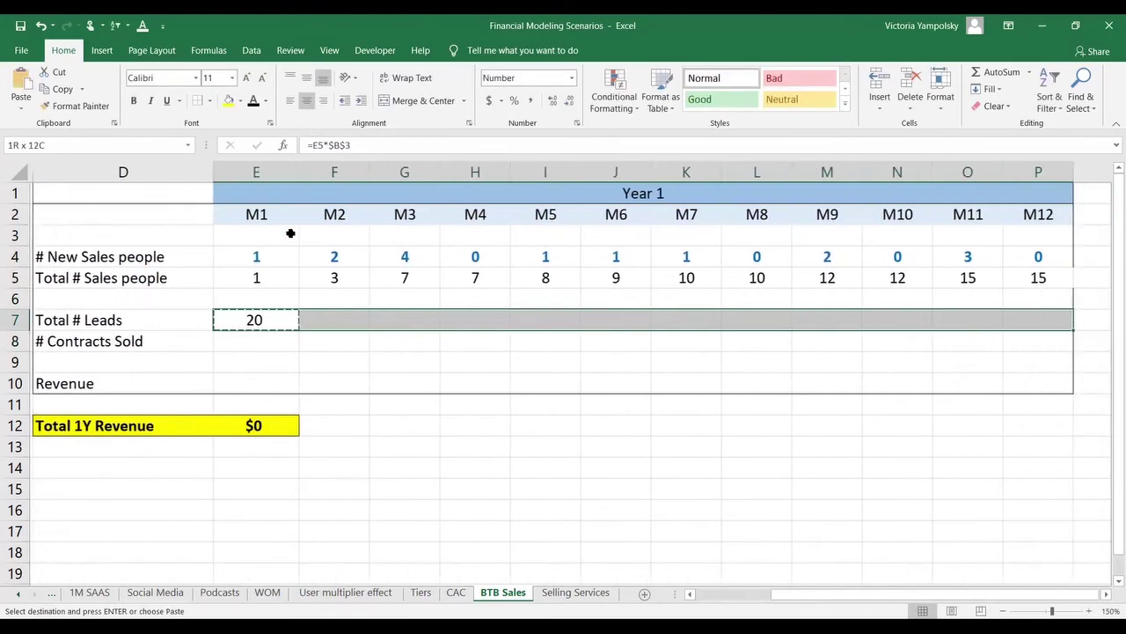
{"action": "key", "text": "ctrl+v"}
{"action": "scroll", "coordinate": [290, 233], "scroll_direction": "left", "scroll_amount": 3}
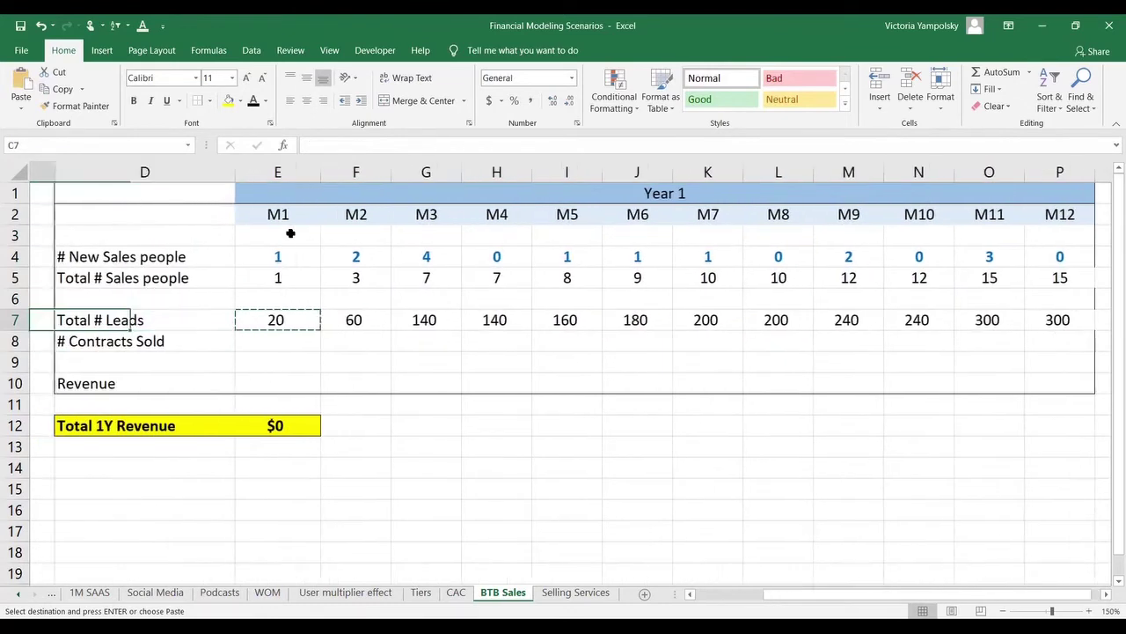
Step: Enter =FLOOR(E7*$B$4,1) in G8 for M3 contracts sold
{"action": "key", "text": "Down"}
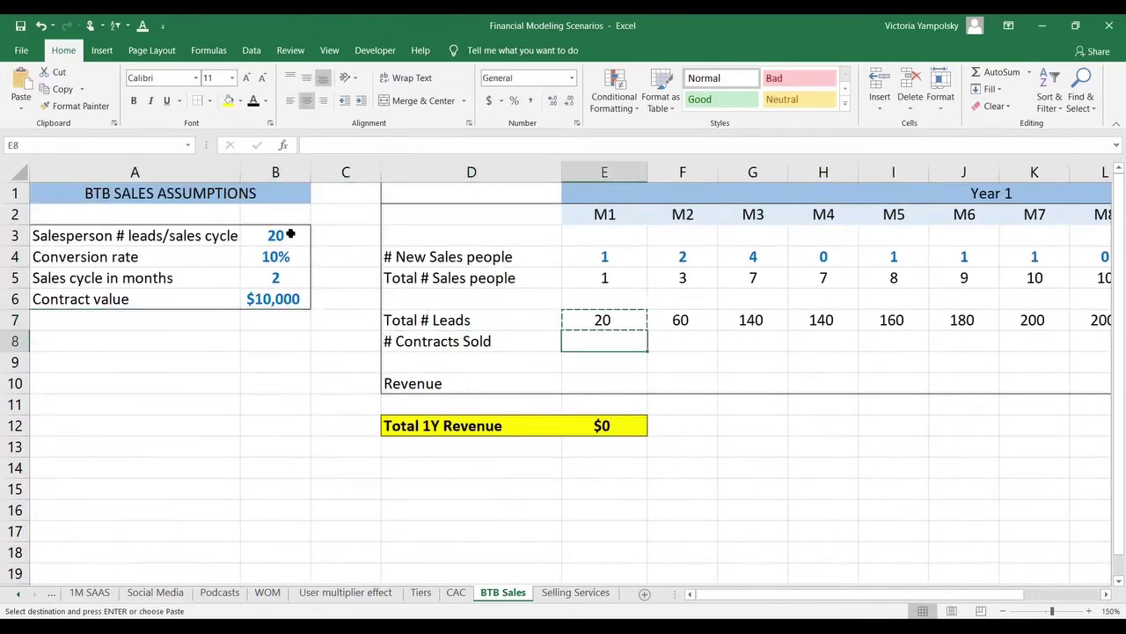
{"action": "key", "text": "Right"}
{"action": "key", "text": "Right"}
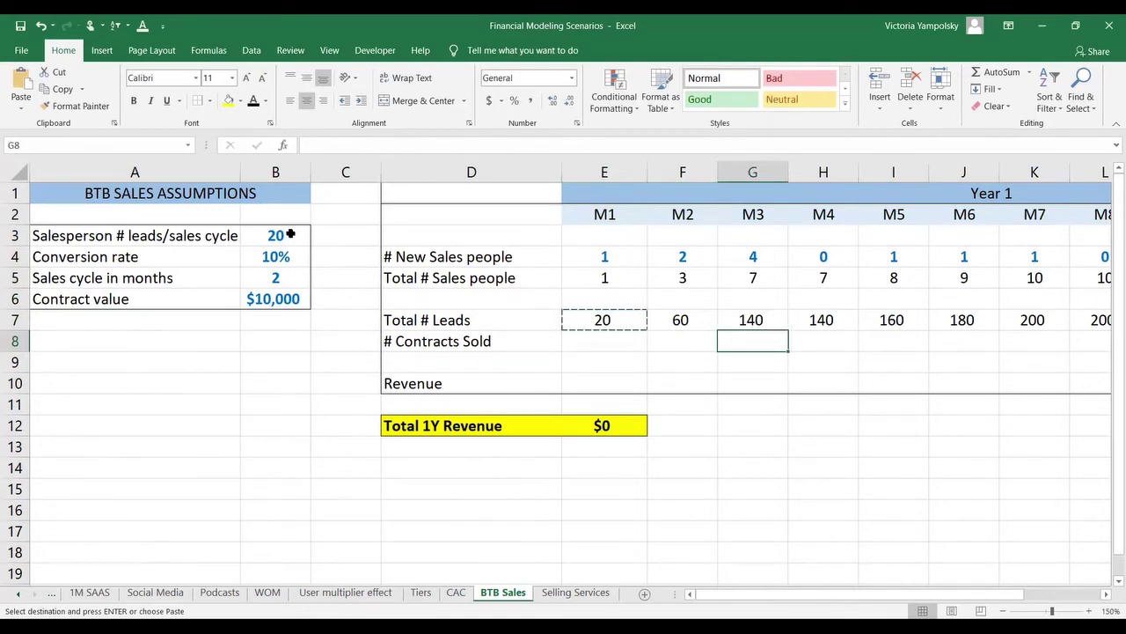
{"action": "type", "text": "="}
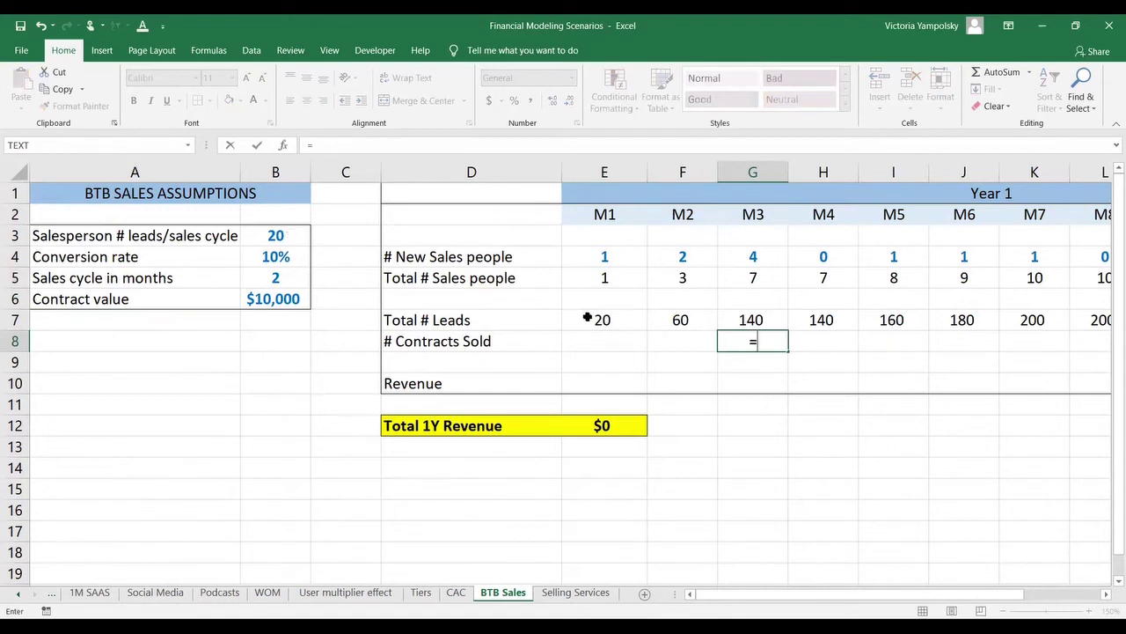
{"action": "left_click", "coordinate": [326, 149]}
{"action": "type", "text": "floor("}
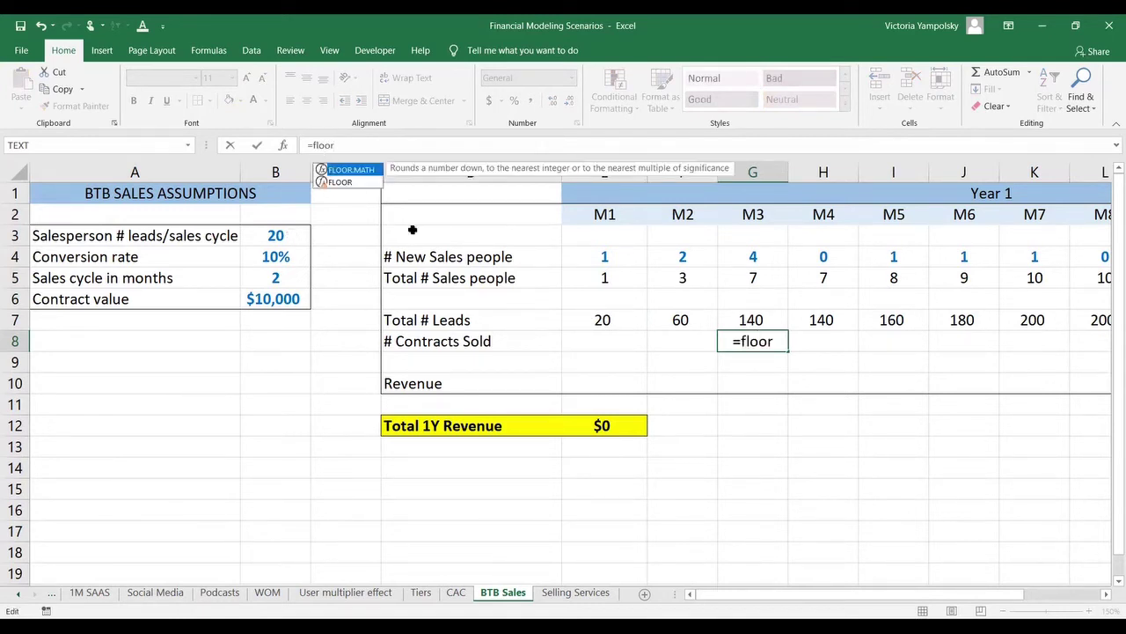
{"action": "left_click", "coordinate": [578, 322]}
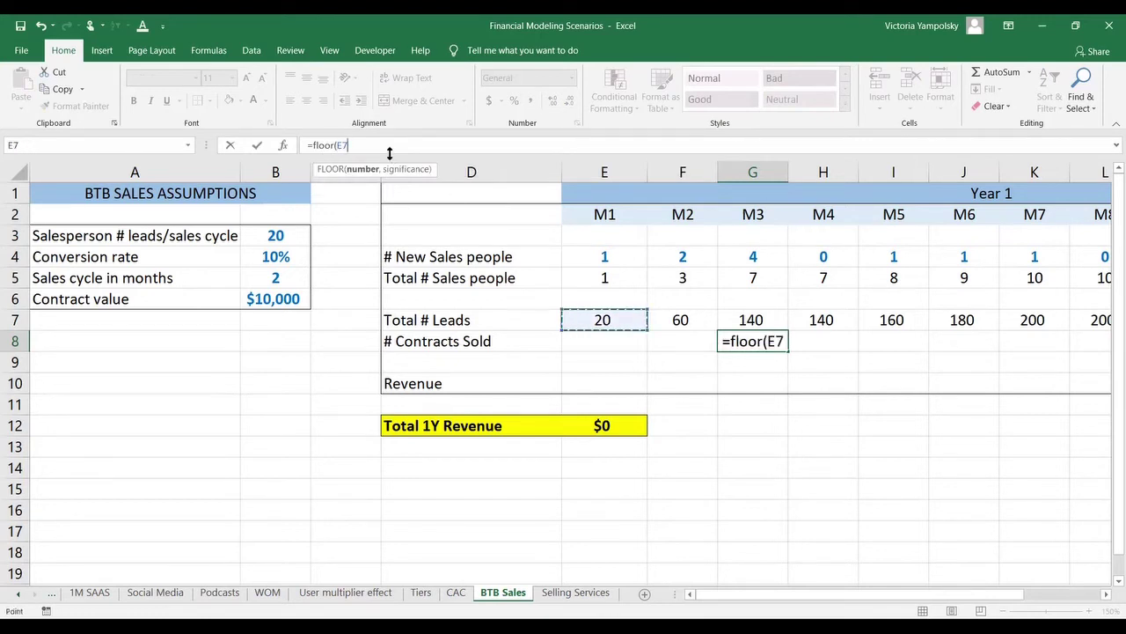
{"action": "type", "text": "*"}
{"action": "left_click", "coordinate": [273, 256]}
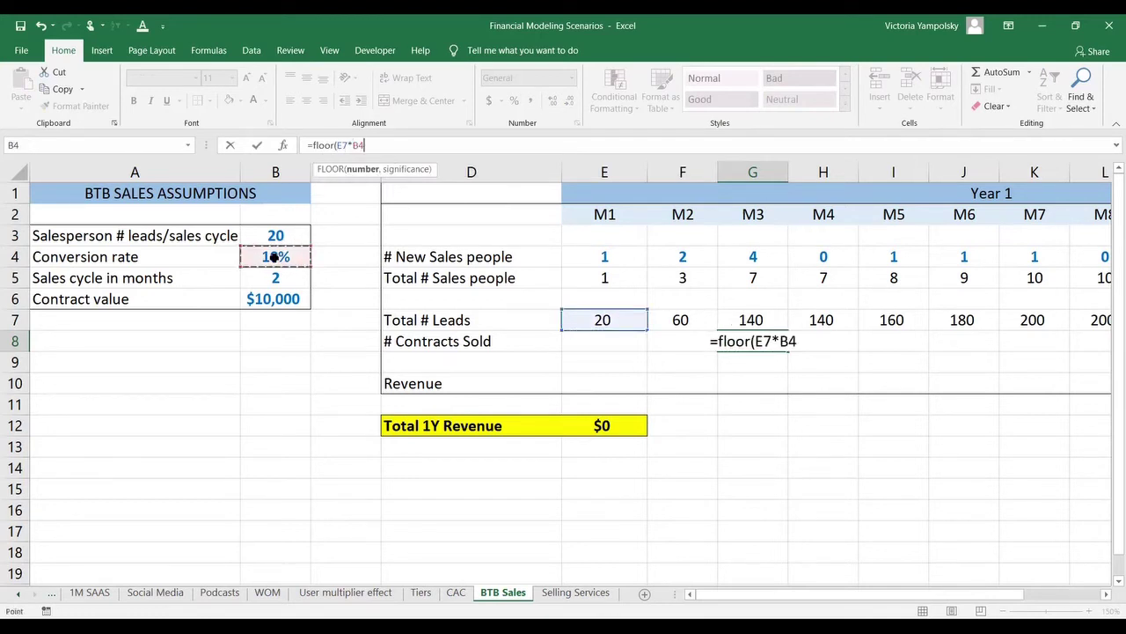
{"action": "key", "text": "F4"}
{"action": "type", "text": ",1"}
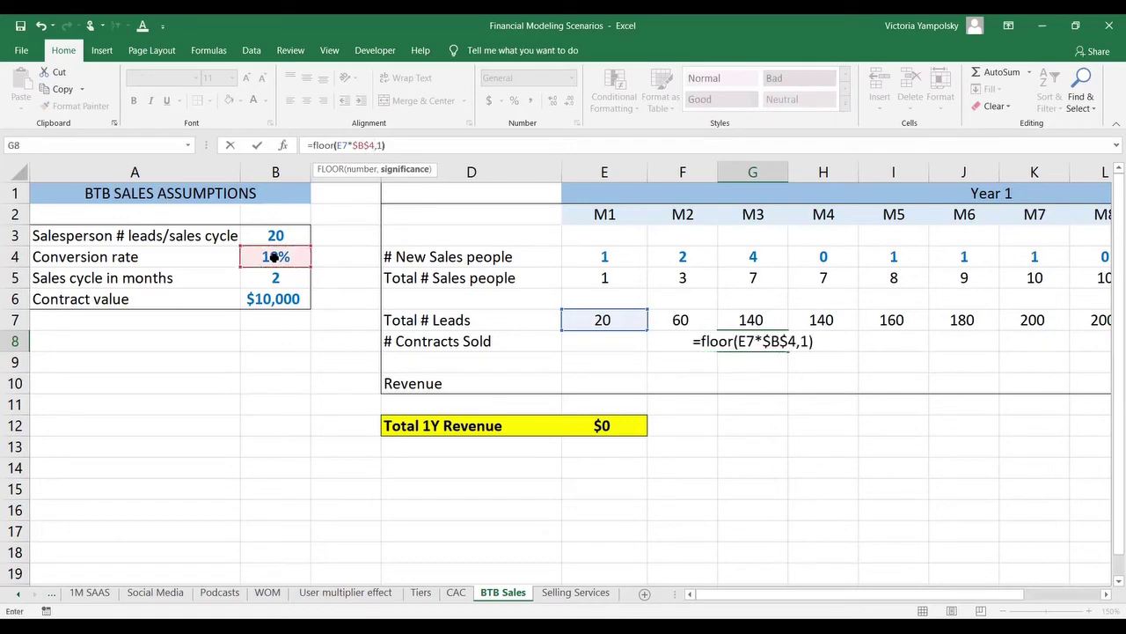
{"action": "key", "text": "ctrl+Return"}
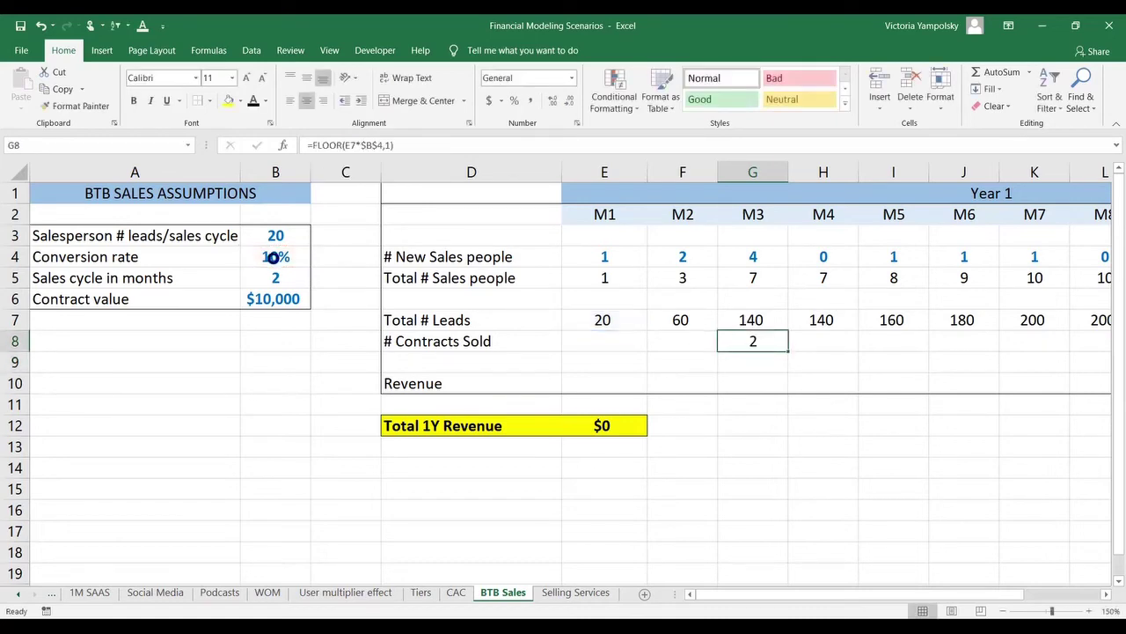
Step: Copy the contracts sold formula across the months through M12
{"action": "key", "text": "ctrl+c"}
{"action": "key", "text": "shift+Right"}
{"action": "key", "text": "shift+Right"}
{"action": "key", "text": "shift+Right"}
{"action": "key", "text": "shift+Right"}
{"action": "key", "text": "shift+Right"}
{"action": "key", "text": "shift+Right"}
{"action": "key", "text": "shift+Right"}
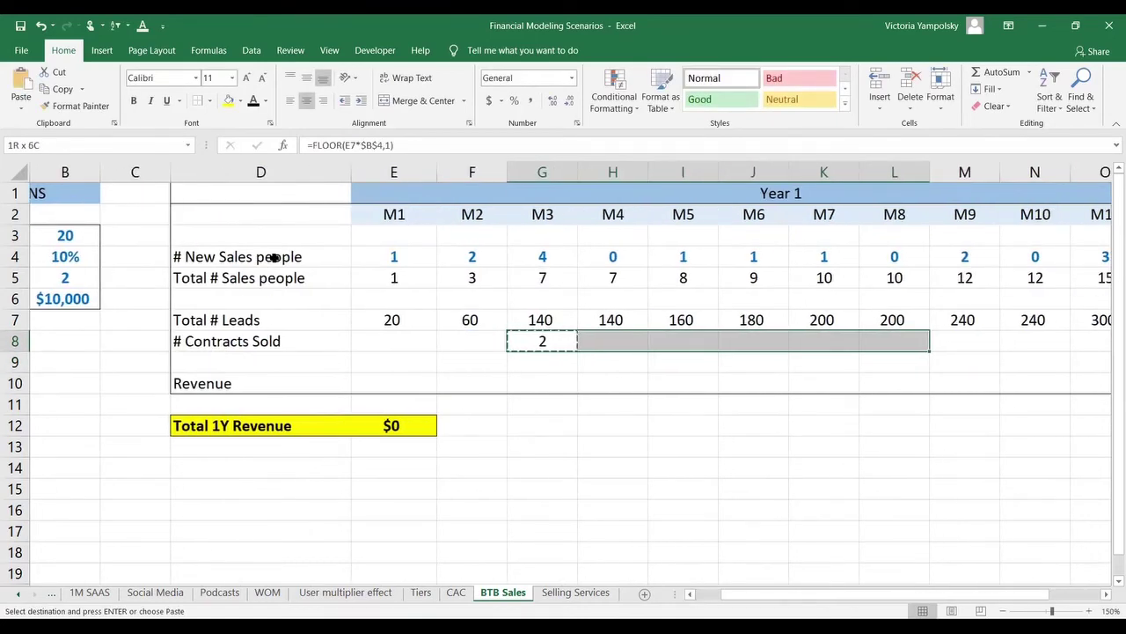
{"action": "key", "text": "shift+Right"}
{"action": "key", "text": "shift+Right"}
{"action": "key", "text": "ctrl+v"}
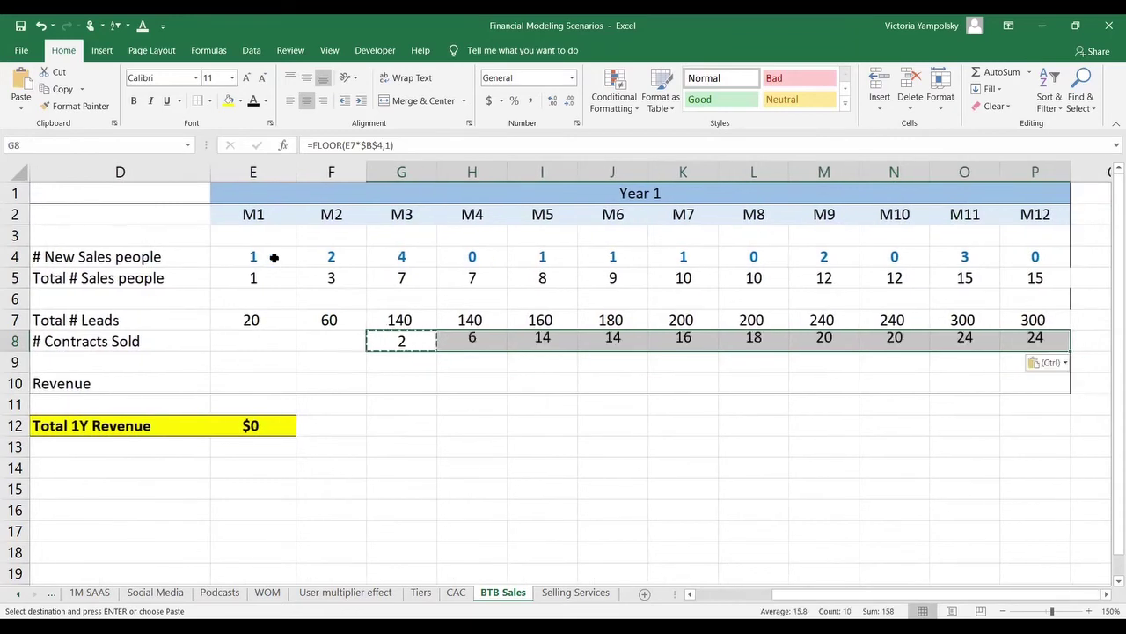
{"action": "key", "text": "Left"}
{"action": "key", "text": "Left"}
{"action": "key", "text": "Left"}
{"action": "key", "text": "Left"}
{"action": "key", "text": "Left"}
{"action": "key", "text": "Left"}
Step: Enter =E8*$B$6 in E10 for M1 revenue
{"action": "key", "text": "Down"}
{"action": "key", "text": "Down"}
{"action": "key", "text": "Right"}
{"action": "key", "text": "Right"}
{"action": "key", "text": "Right"}
{"action": "key", "text": "Right"}
{"action": "key", "text": "Right"}
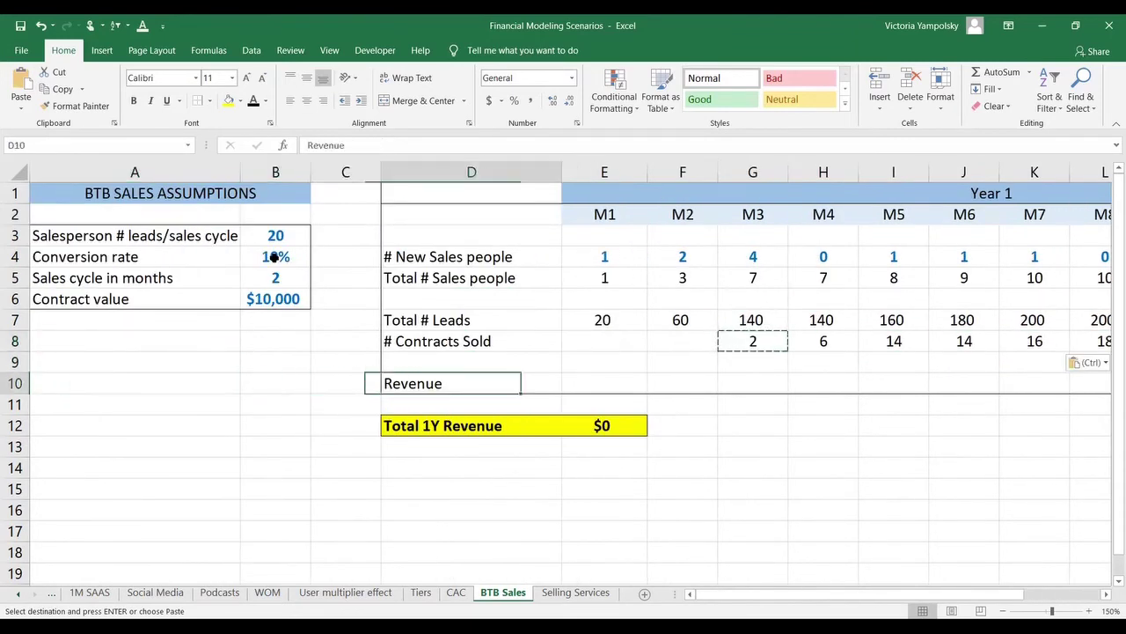
{"action": "key", "text": "Left"}
{"action": "type", "text": "="}
{"action": "key", "text": "Up"}
{"action": "key", "text": "Up"}
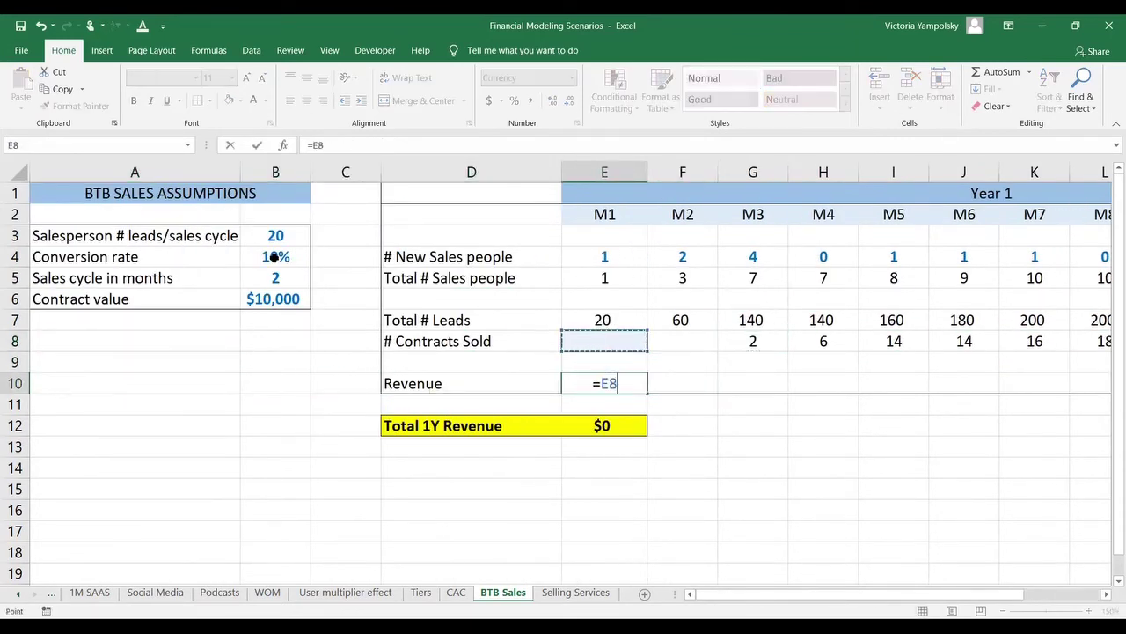
{"action": "type", "text": "*"}
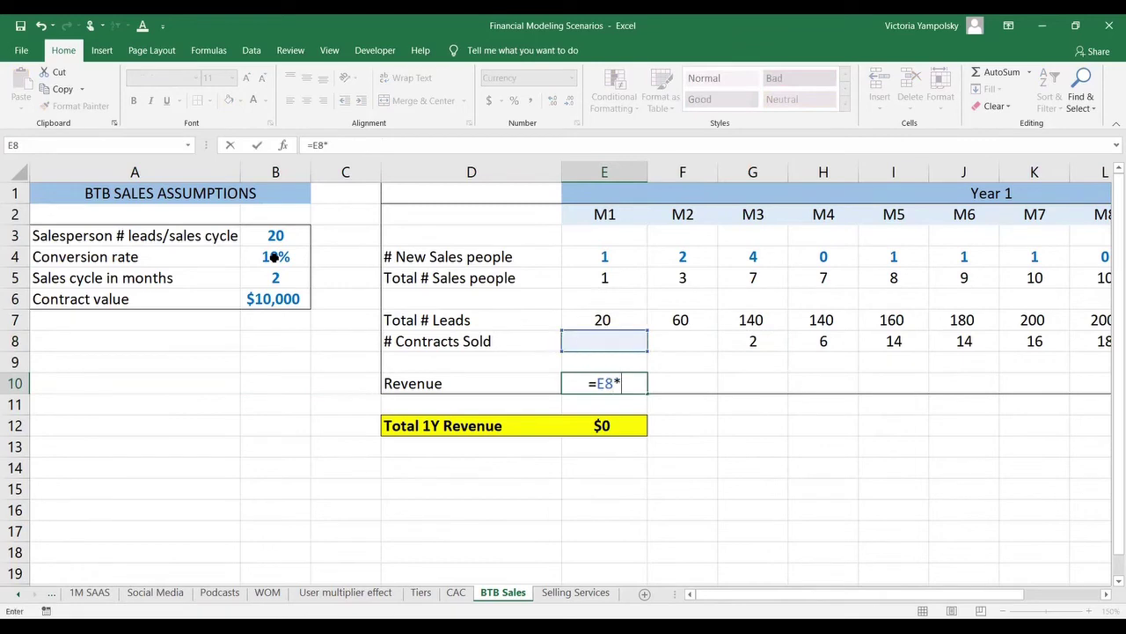
{"action": "left_click", "coordinate": [253, 299]}
{"action": "key", "text": "F4"}
{"action": "key", "text": "ctrl+Return"}
Step: Copy the revenue formula across F10:P10 and widen columns I:P so values display
{"action": "key", "text": "ctrl+c"}
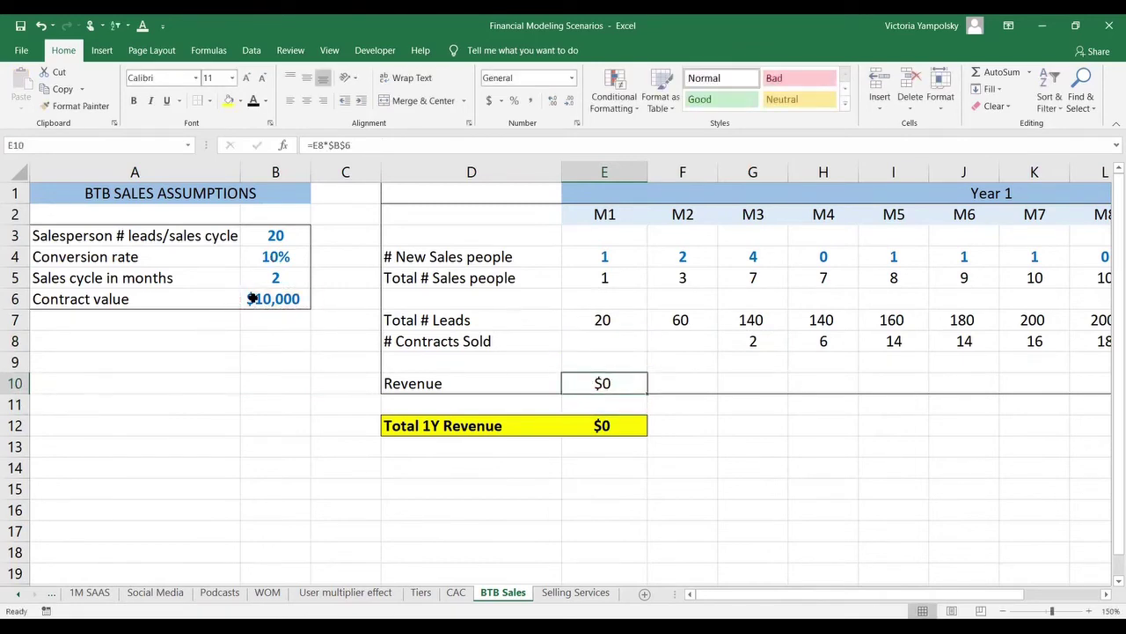
{"action": "key", "text": "shift+Right"}
{"action": "key", "text": "shift+Right"}
{"action": "key", "text": "shift+Right"}
{"action": "key", "text": "shift+Right"}
{"action": "key", "text": "shift+Right"}
{"action": "key", "text": "shift+Right"}
{"action": "key", "text": "shift+Right"}
{"action": "key", "text": "shift+Right"}
{"action": "key", "text": "shift+Right"}
{"action": "key", "text": "shift+Right"}
{"action": "key", "text": "shift+Right"}
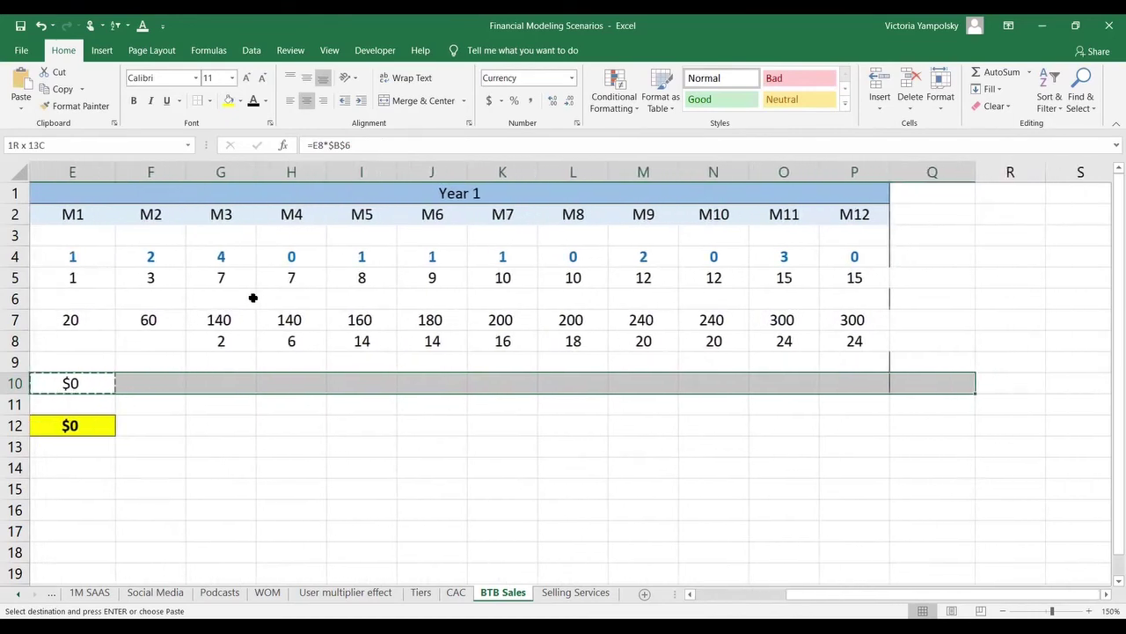
{"action": "key", "text": "ctrl+v"}
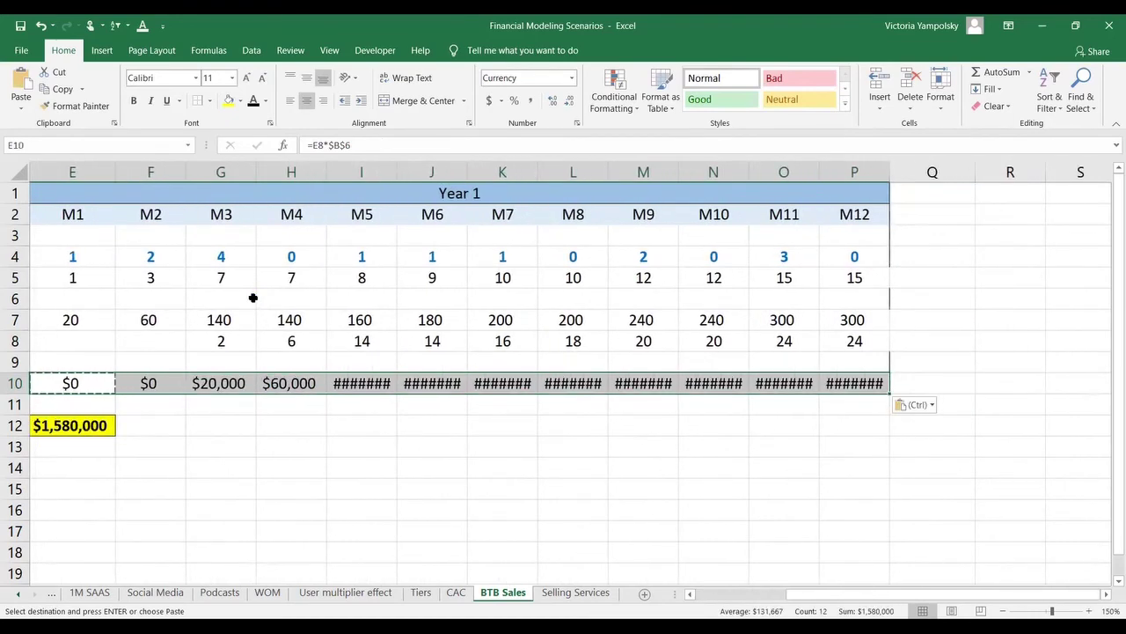
{"action": "left_click", "coordinate": [358, 172]}
{"action": "left_click", "coordinate": [883, 173], "text": "shift"}
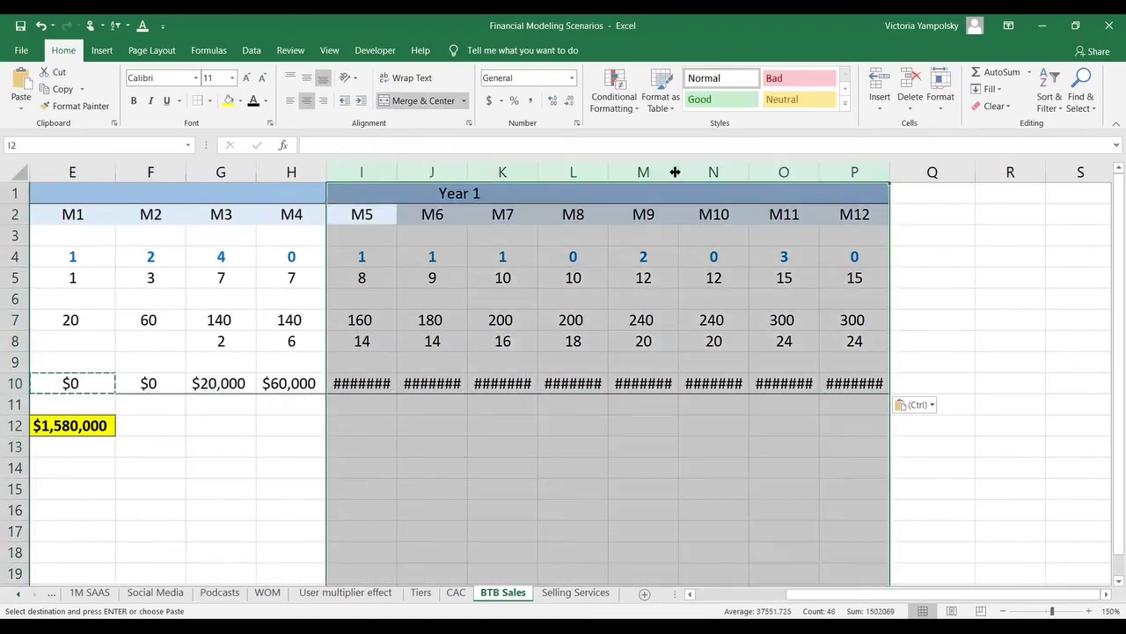
{"action": "left_click", "coordinate": [447, 354]}
{"action": "key", "text": "Left"}
{"action": "key", "text": "Left"}
{"action": "key", "text": "Left"}
{"action": "key", "text": "Left"}
{"action": "key", "text": "Left"}
{"action": "key", "text": "Left"}
{"action": "key", "text": "Left"}
{"action": "key", "text": "Left"}
{"action": "key", "text": "Left"}
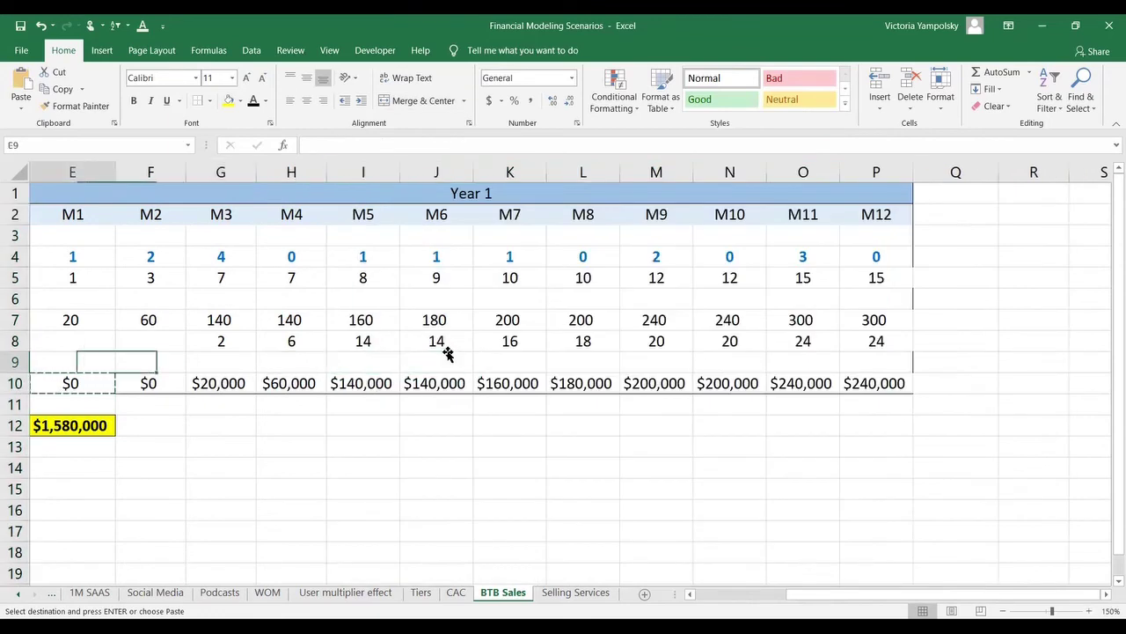
{"action": "key", "text": "Down"}
{"action": "key", "text": "Down"}
{"action": "key", "text": "Down"}
{"action": "key", "text": "Right"}
{"action": "key", "text": "Right"}
{"action": "key", "text": "Right"}
{"action": "key", "text": "Right"}
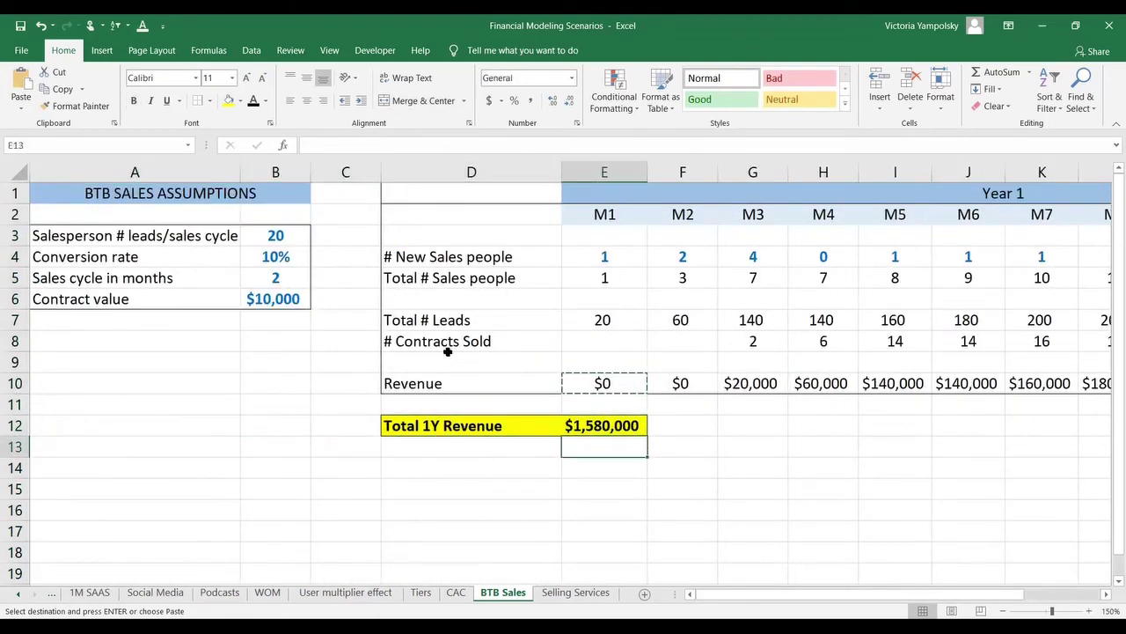